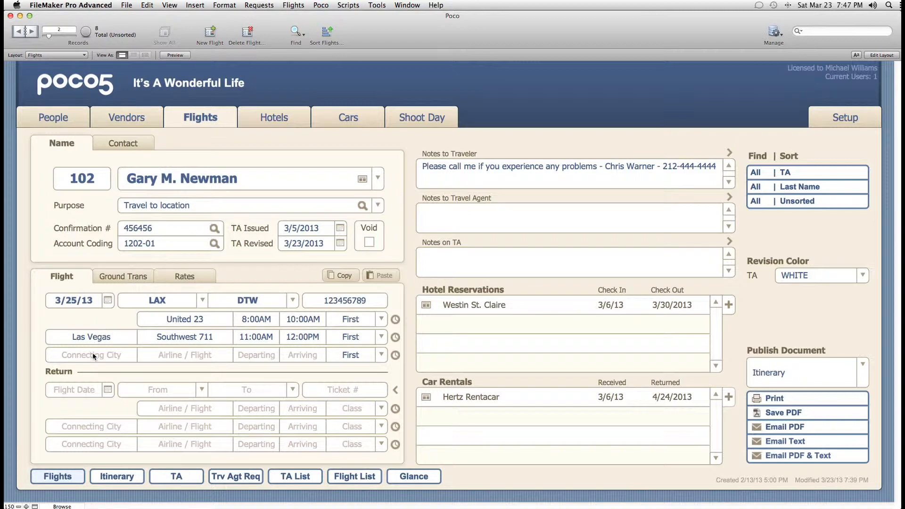
# - Set the flight date to March 25 and fill in the departure airport, DTW arrival airport and ticket number
pyautogui.click(107, 302)
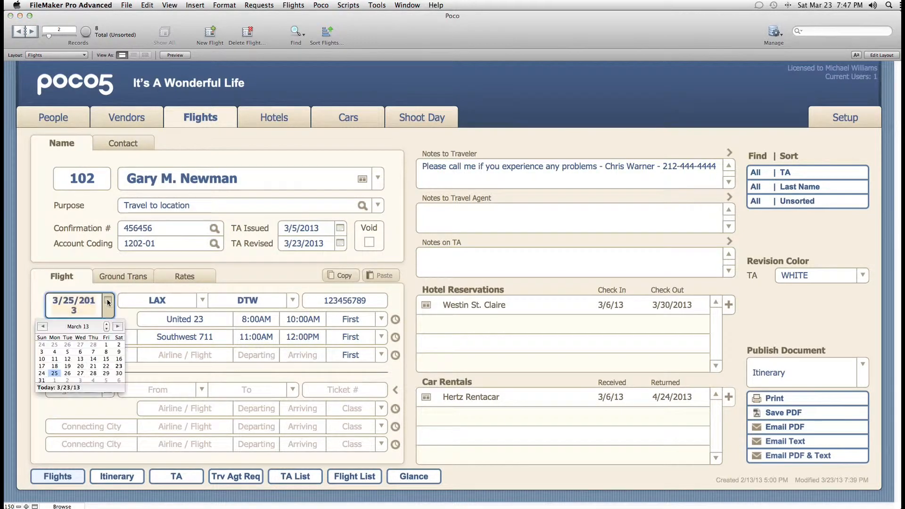
pyautogui.click(54, 373)
pyautogui.click(175, 298)
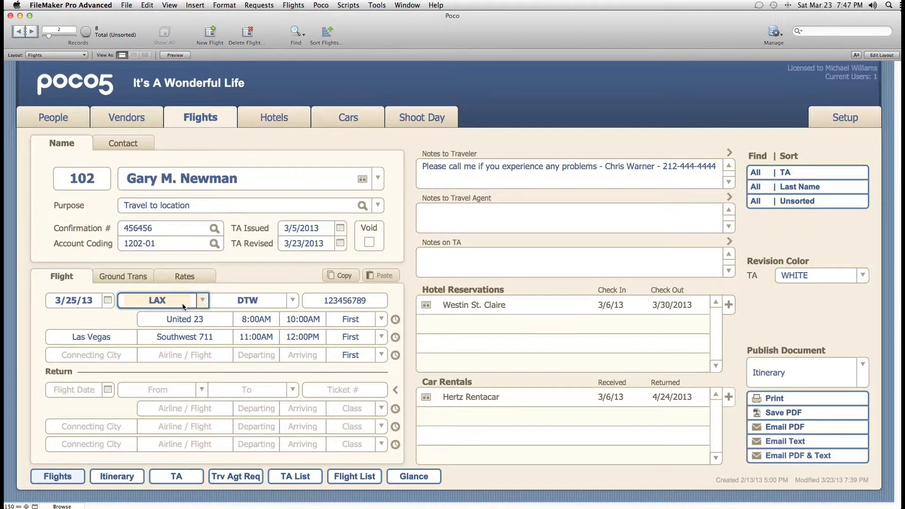
pyautogui.click(234, 303)
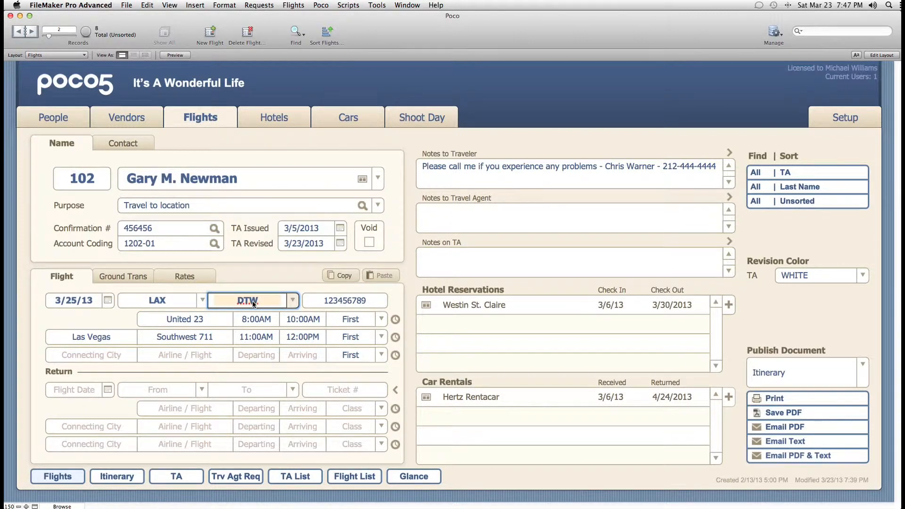
pyautogui.click(323, 301)
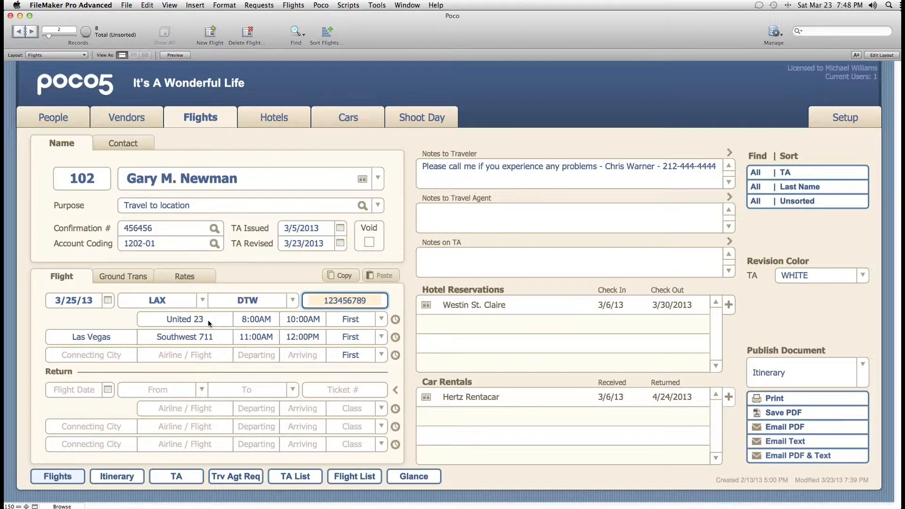
# - Look up the status of flight United 23 and copy the outbound ticket number to the return leg
pyautogui.click(396, 320)
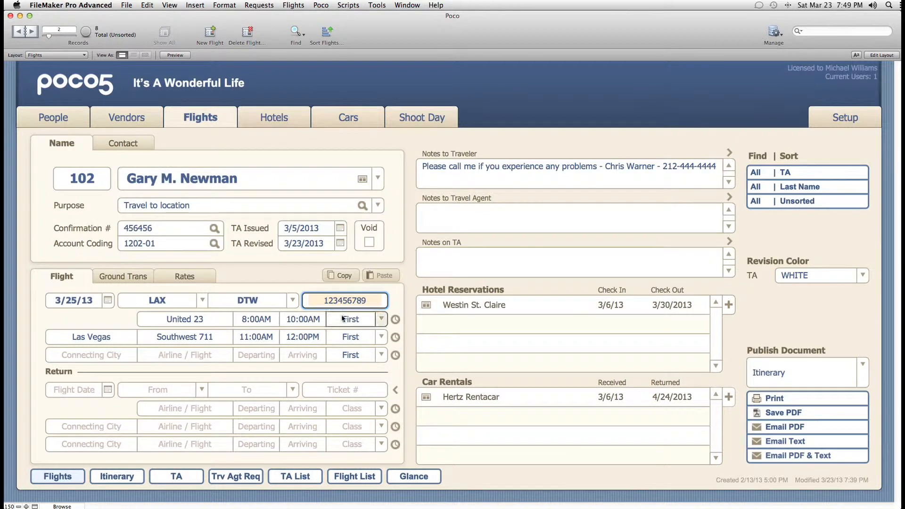
pyautogui.click(396, 391)
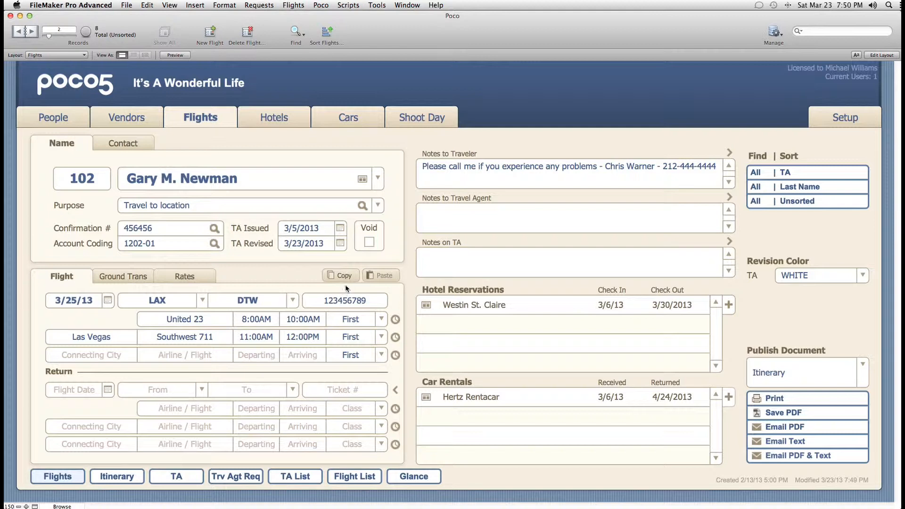
pyautogui.click(346, 279)
# - Copy this record's flight details into a newly created blank flight record
pyautogui.click(339, 277)
pyautogui.click(210, 32)
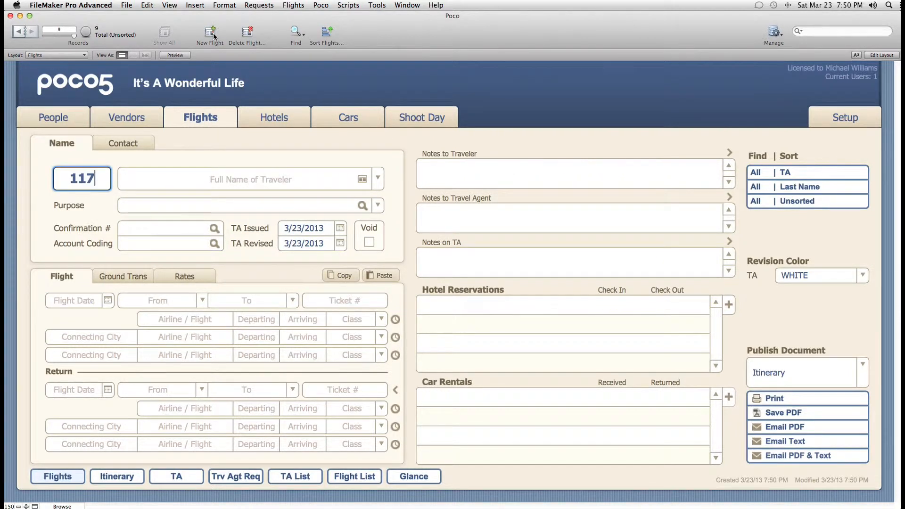
pyautogui.click(391, 278)
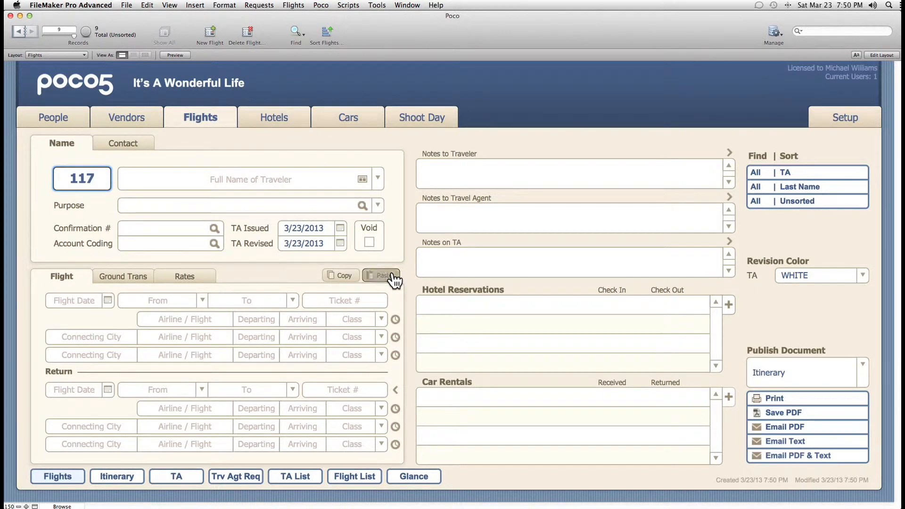
# - Review the Ground Trans, Rates and Flight tabs, ending on record 102's ground transportation bookings
pyautogui.click(135, 277)
pyautogui.click(178, 277)
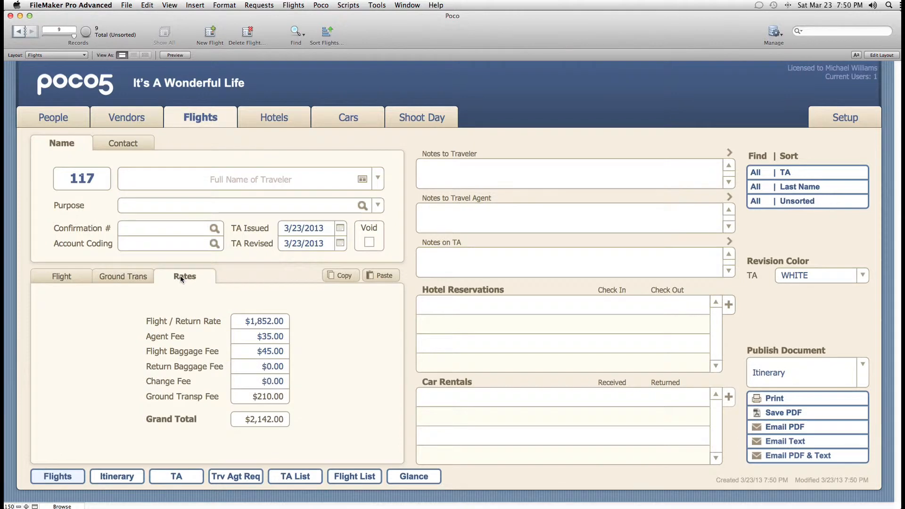
pyautogui.click(74, 278)
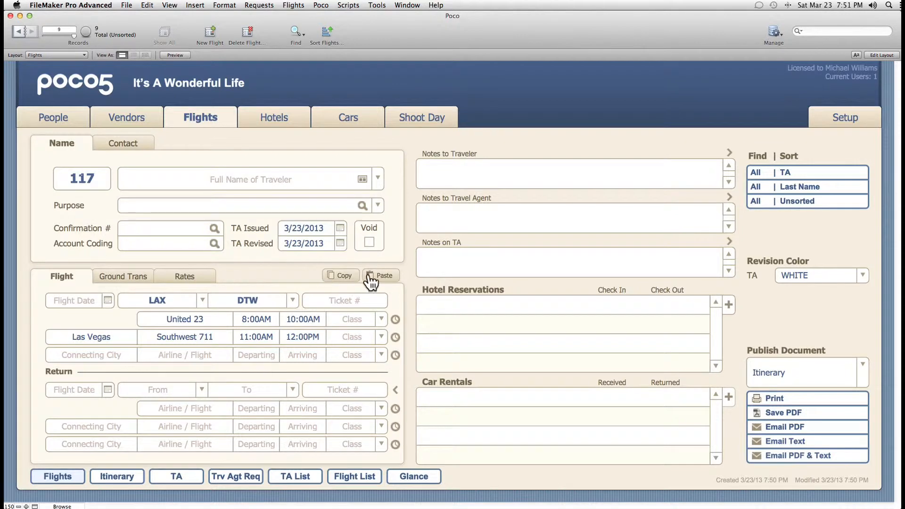
pyautogui.click(129, 283)
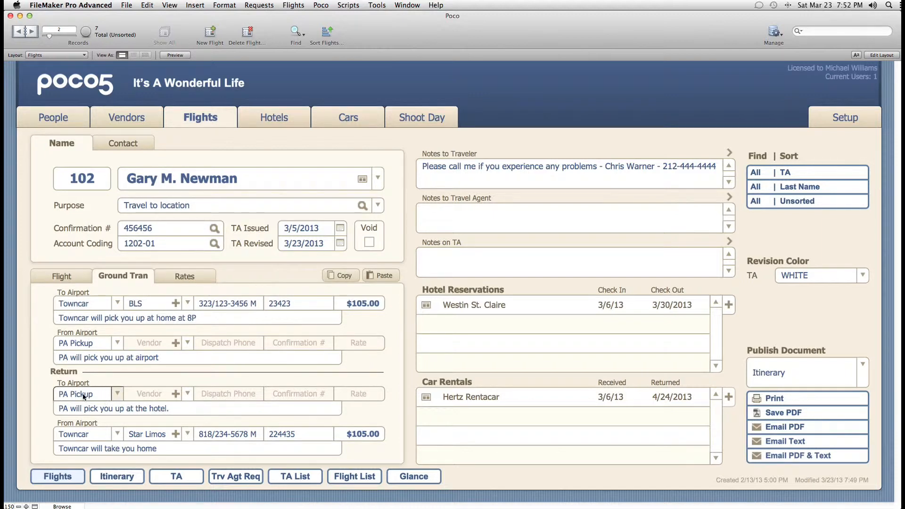
# - Set the From Airport transport to Towncar, replacing the briefly chosen Taxi
pyautogui.click(116, 341)
pyautogui.click(66, 365)
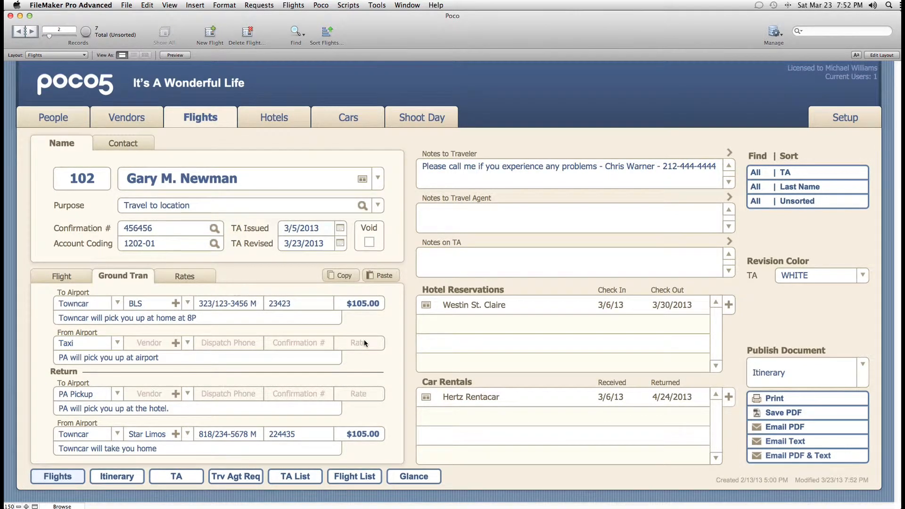
pyautogui.click(70, 345)
pyautogui.click(118, 344)
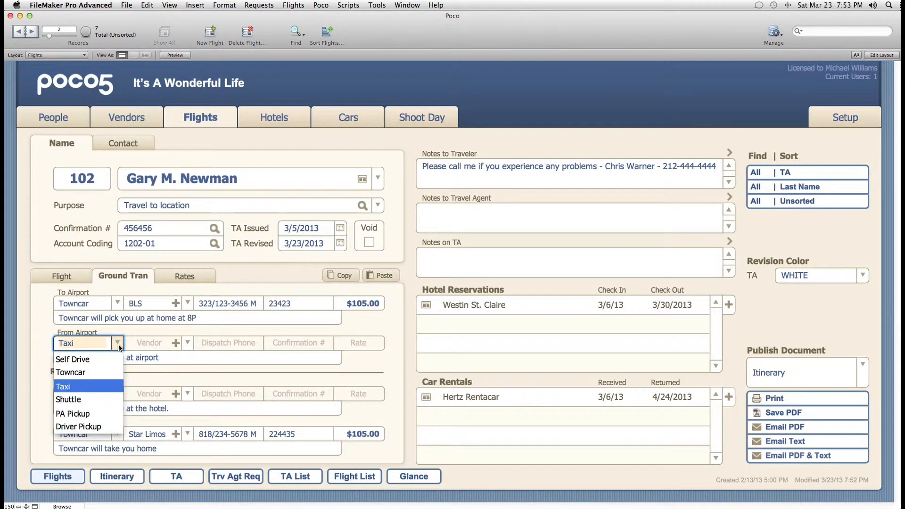
pyautogui.click(91, 372)
pyautogui.press('Tab')
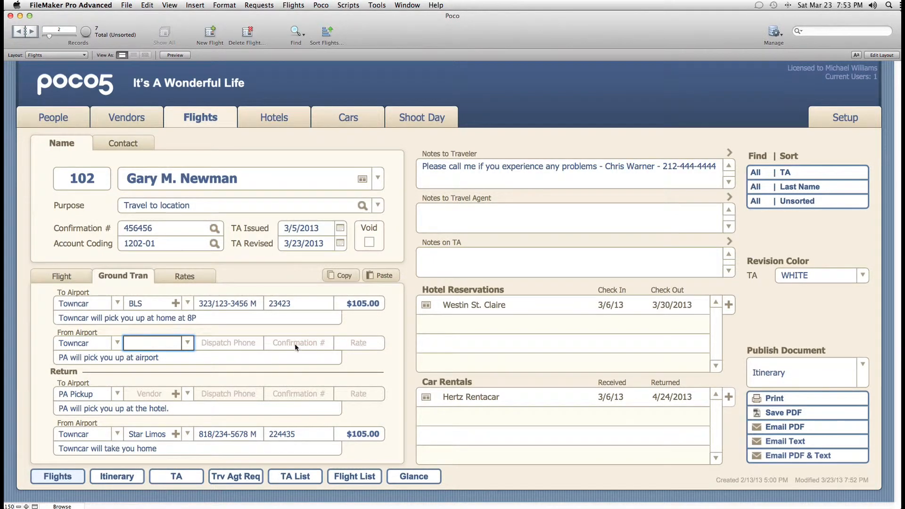
# - Give the From Airport Towncar vendor BLS, enter the confirmation number, and set the rate to 105
pyautogui.click(189, 339)
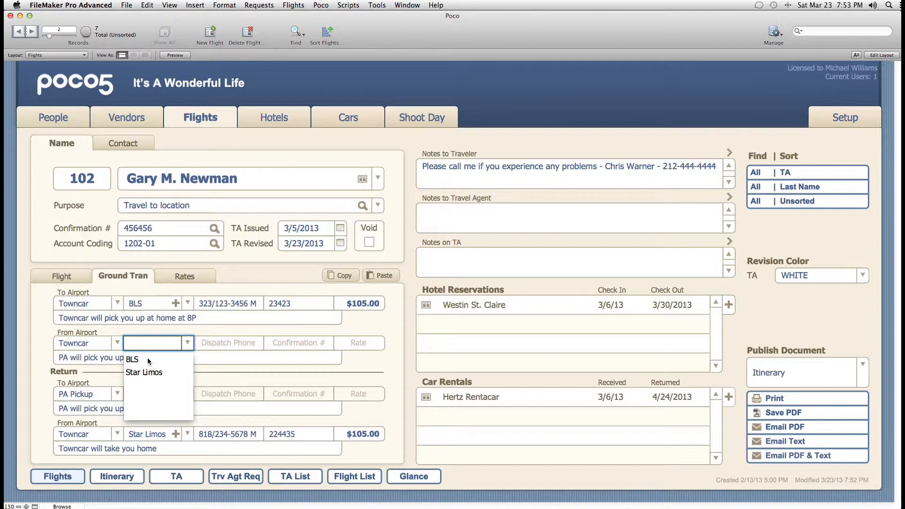
pyautogui.click(136, 360)
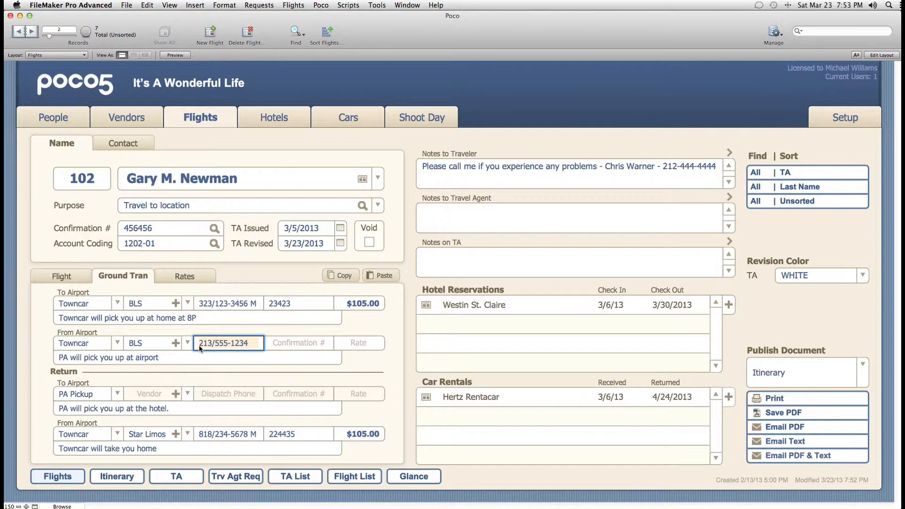
pyautogui.click(285, 344)
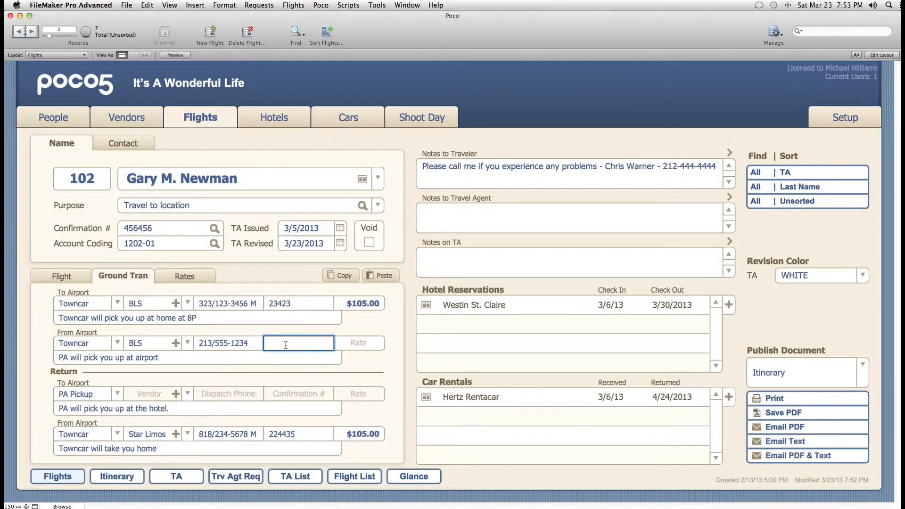
pyautogui.click(354, 343)
pyautogui.write('105')
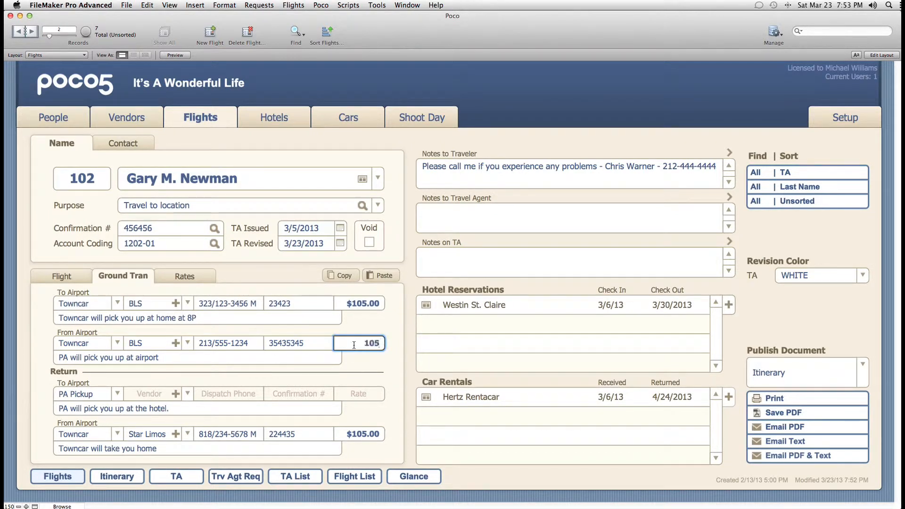
pyautogui.press('Tab')
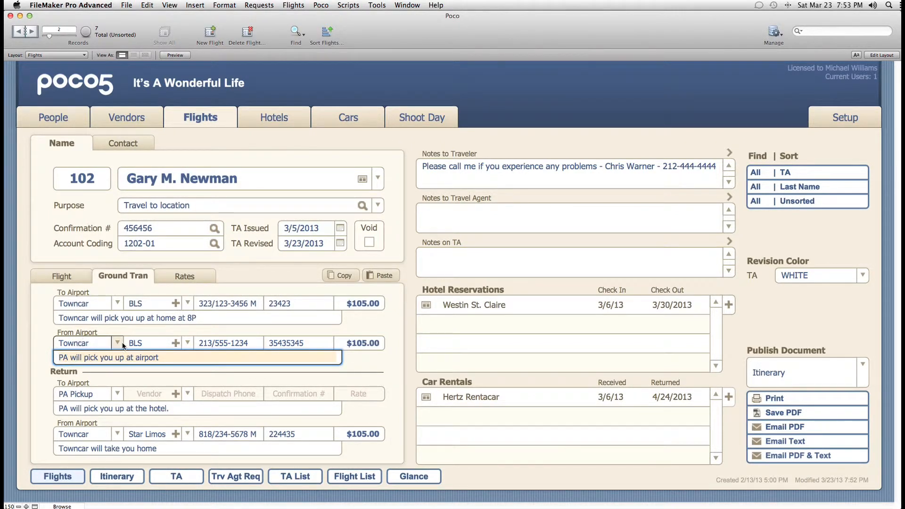
# - Create a new Towncar Service vendor named 'Joe's Towncars' and go back to the flight
pyautogui.click(176, 343)
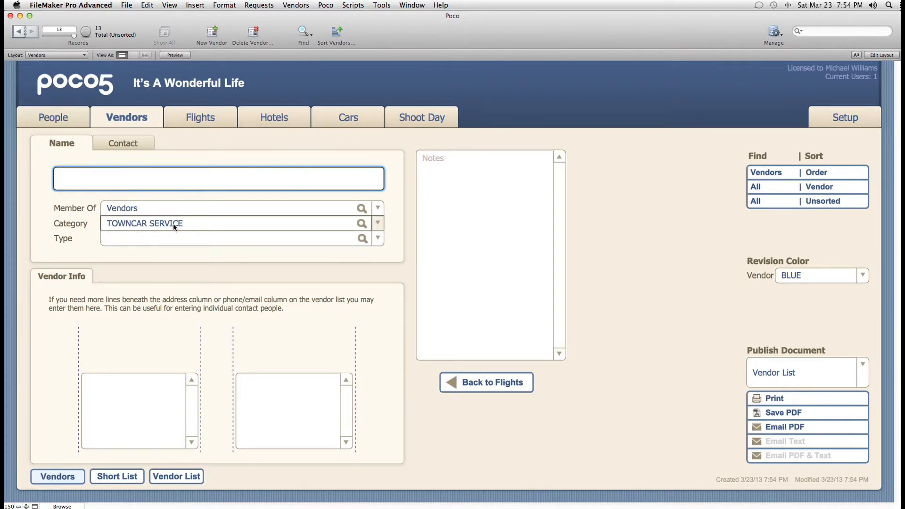
pyautogui.click(179, 180)
pyautogui.write("Joe's T")
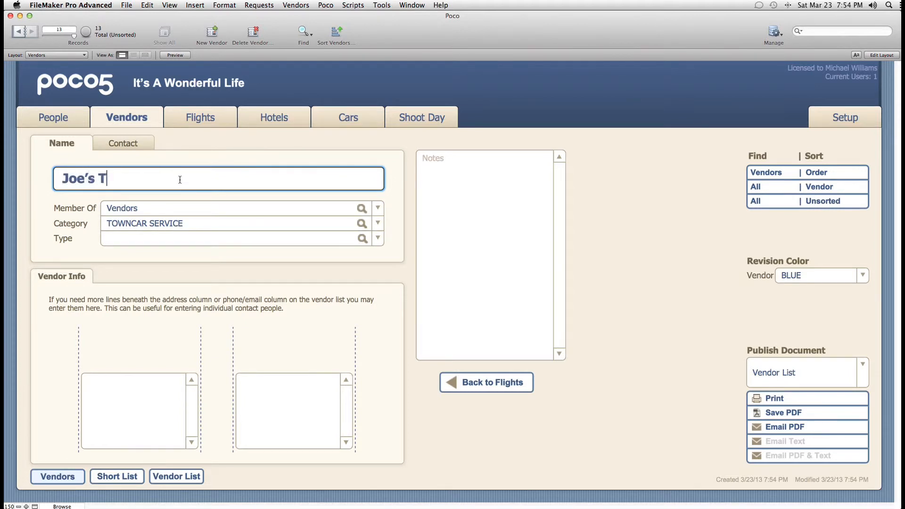
pyautogui.write('owncars')
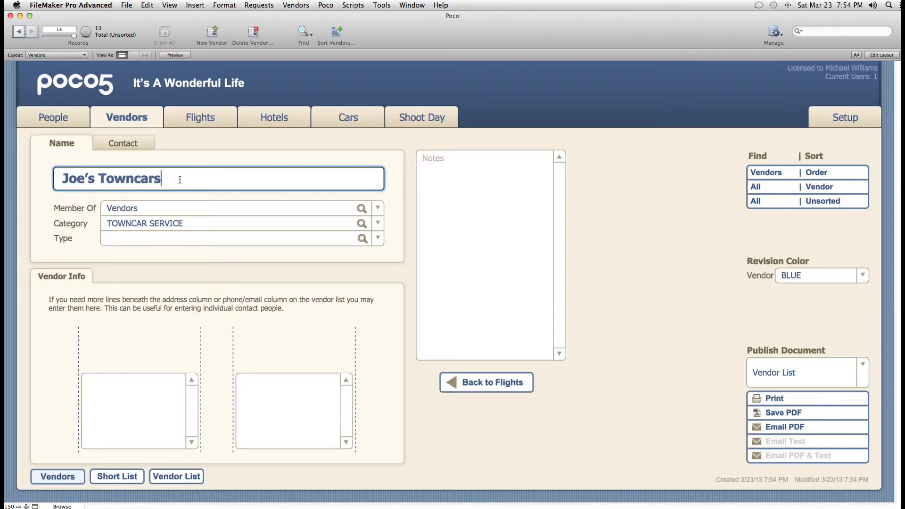
pyautogui.click(490, 382)
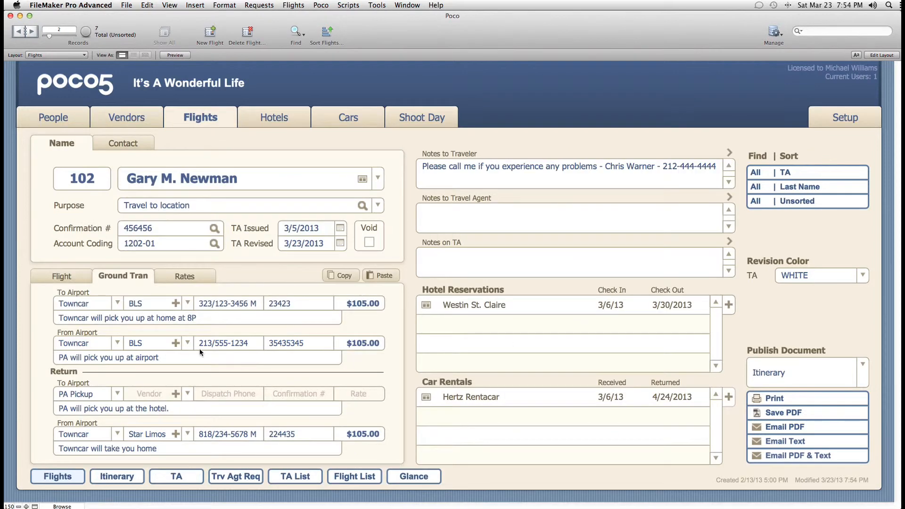
# - Change the From Airport vendor to Joe's Towncars
pyautogui.click(188, 342)
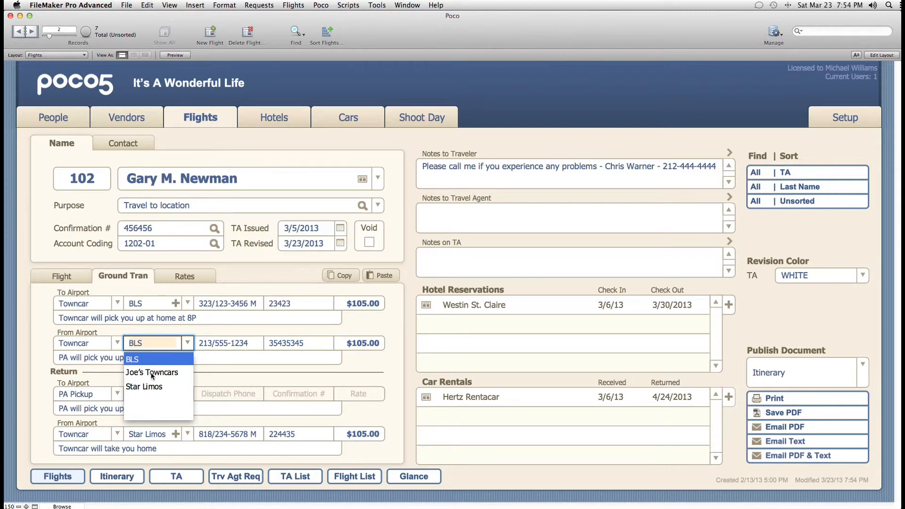
pyautogui.click(152, 373)
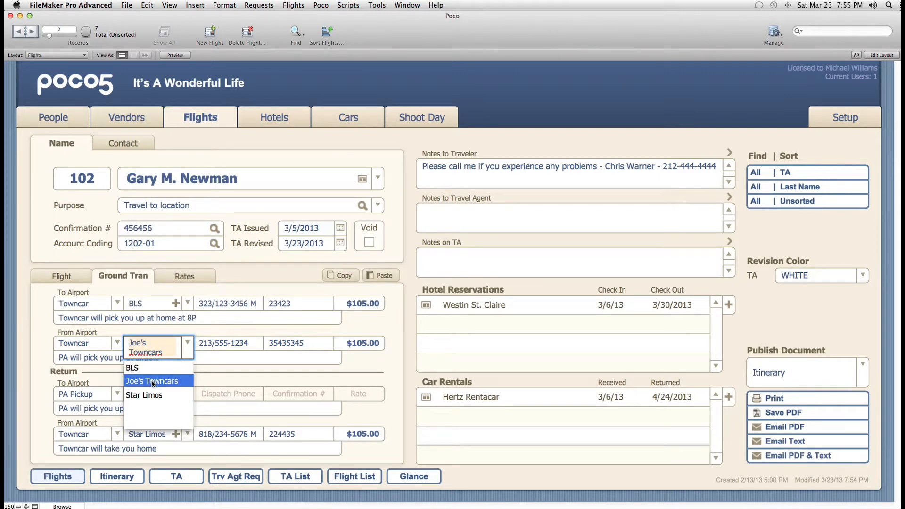
pyautogui.click(152, 381)
# - Check the Rates tab for the updated $2,247.00 grand total
pyautogui.click(186, 277)
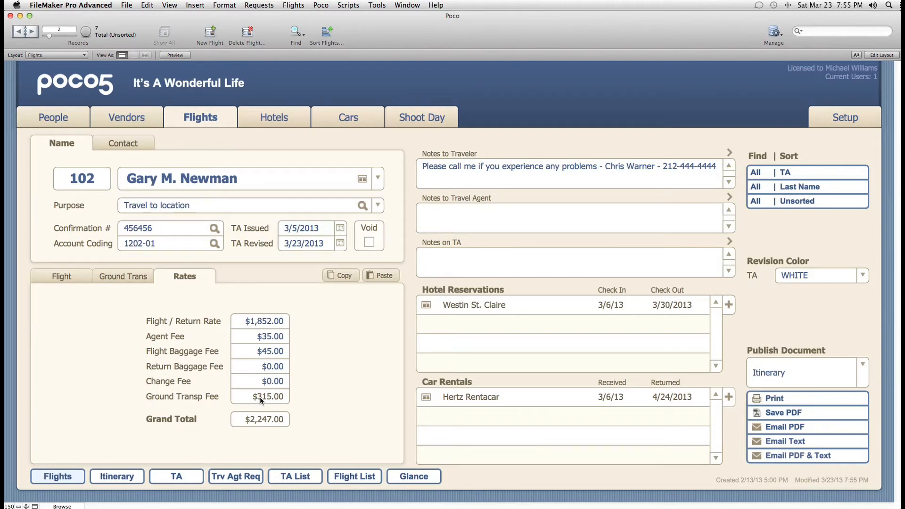
pyautogui.click(129, 276)
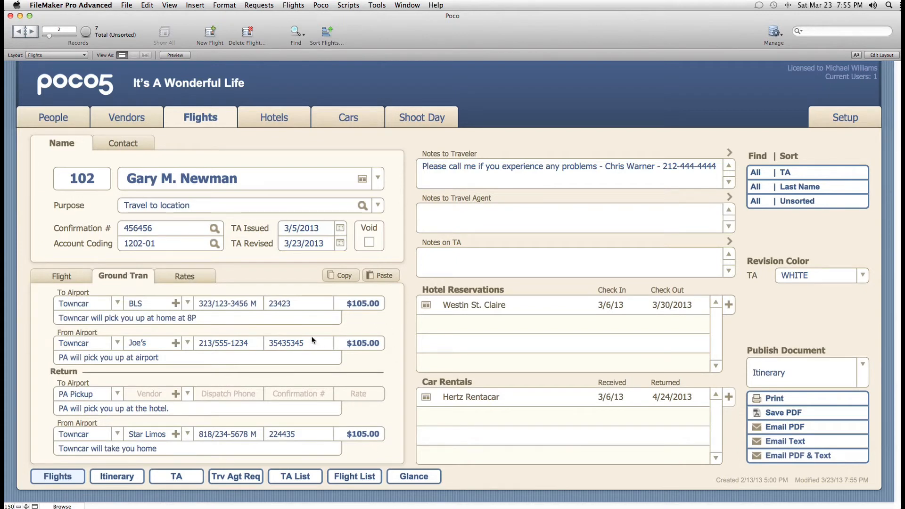
pyautogui.click(185, 276)
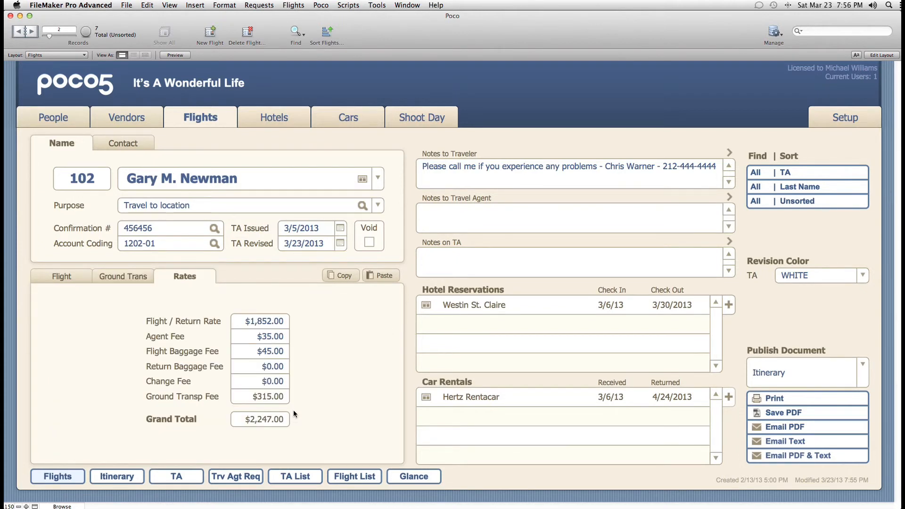